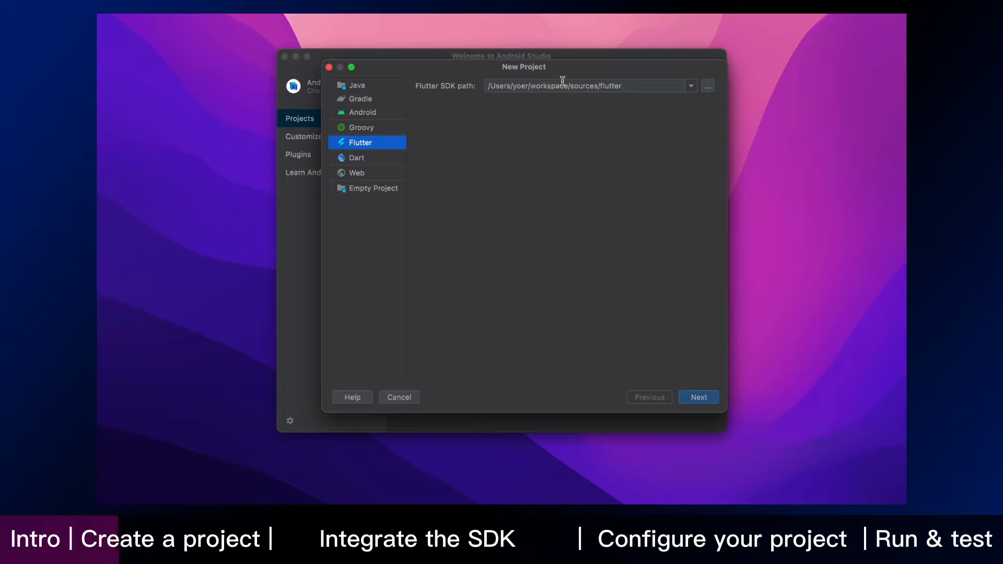
# - Create the Flutter project video_conference_demo targeting Android and iOS
pyautogui.press('Return')
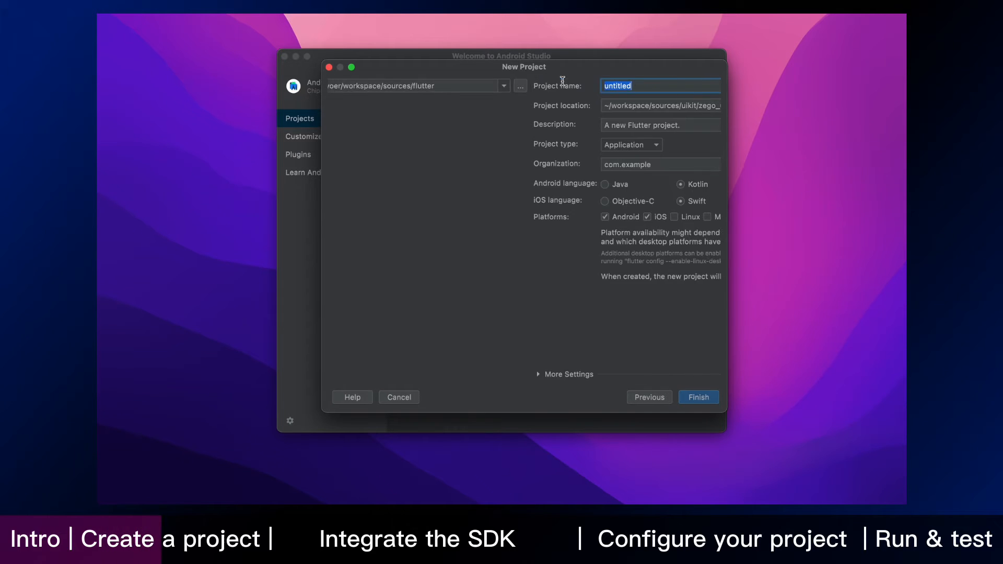
pyautogui.write('video_conference_demo')
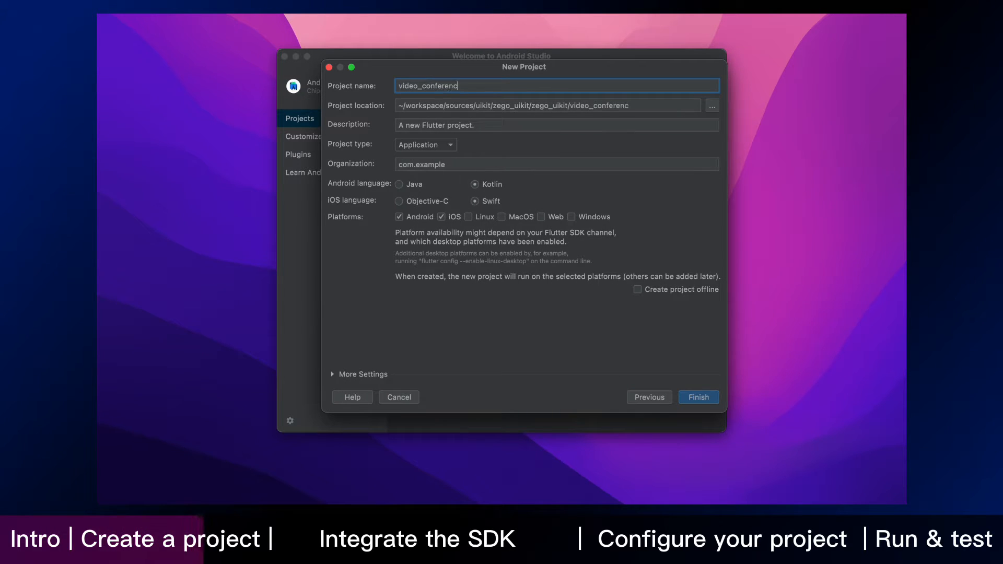
pyautogui.press('Return')
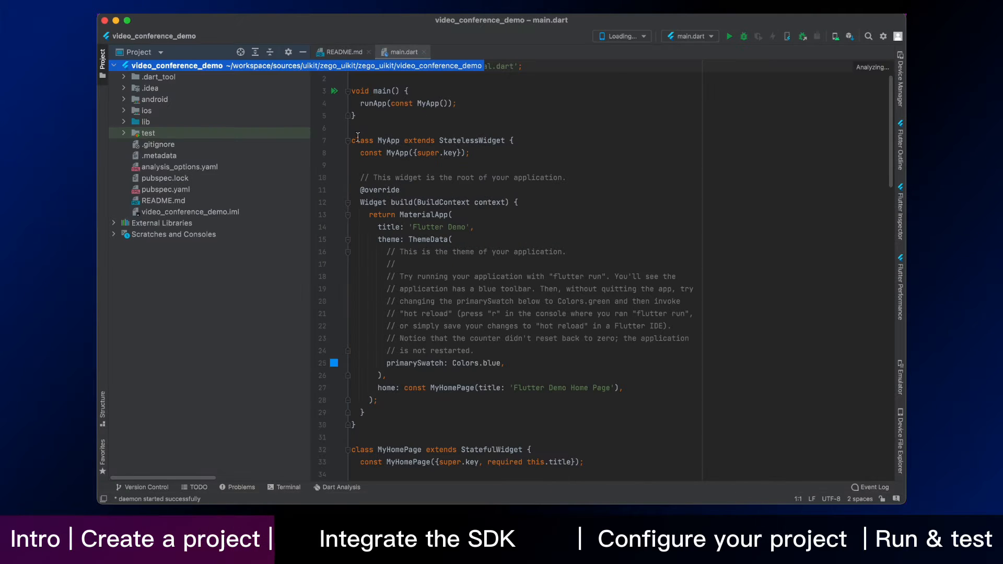
# - Add zego_uikit_prebuilt_video_conference ^1.1.6 under dependencies in pubspec.yaml
pyautogui.doubleClick(165, 189)
pyautogui.scroll(-5, 548, 275)
pyautogui.click(470, 315)
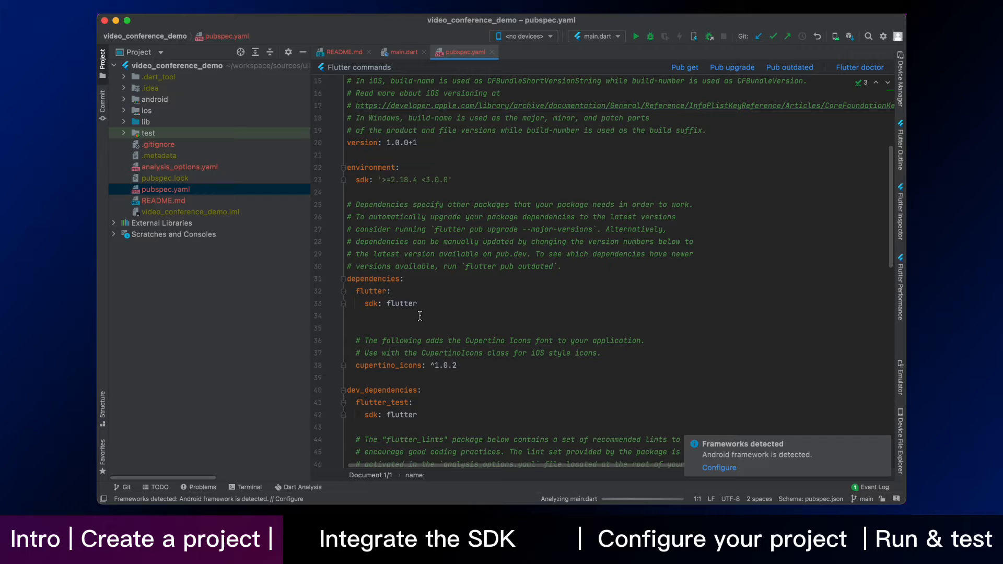
pyautogui.write('zego_prebuilt_vi')
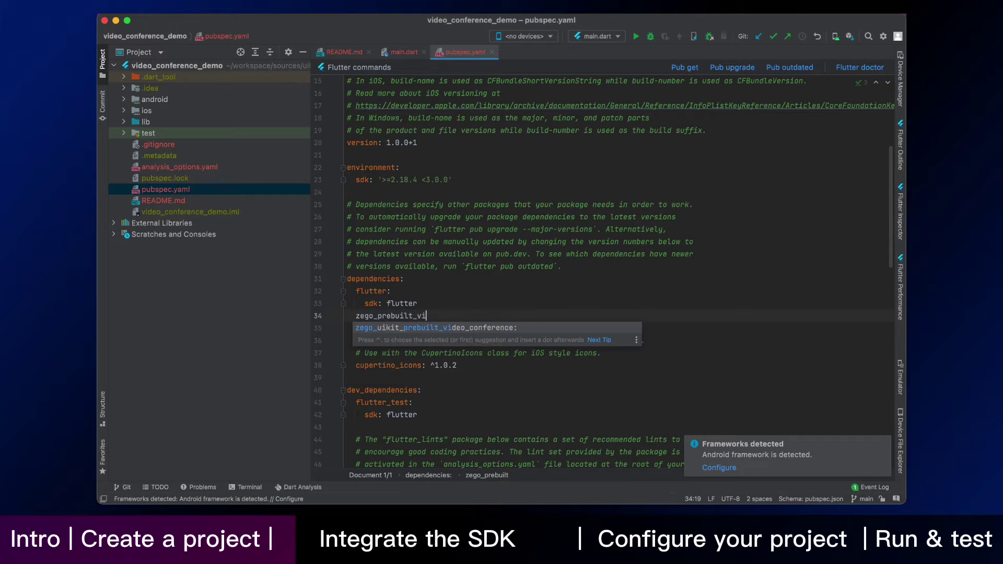
pyautogui.press('Tab')
pyautogui.write(': ^1.1.6')
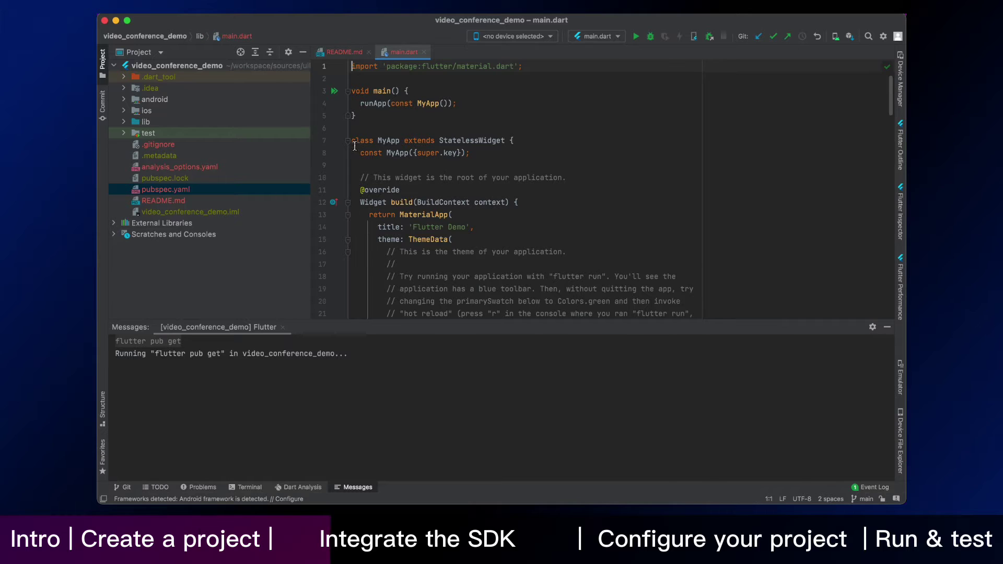
# - Delete the template MyApp, MyHomePage and _MyHomePageState classes from main.dart
pyautogui.click(349, 141)
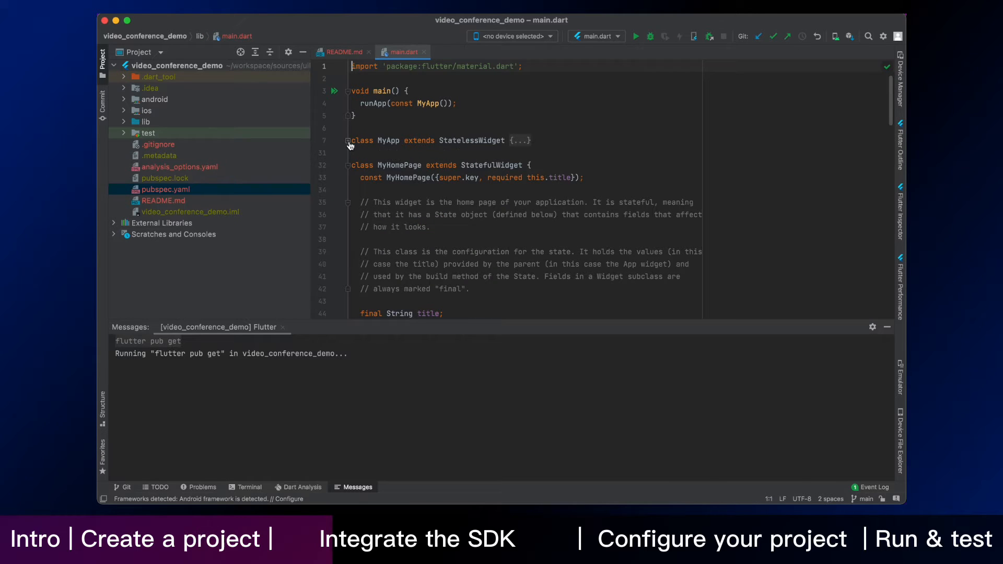
pyautogui.click(350, 166)
pyautogui.click(349, 192)
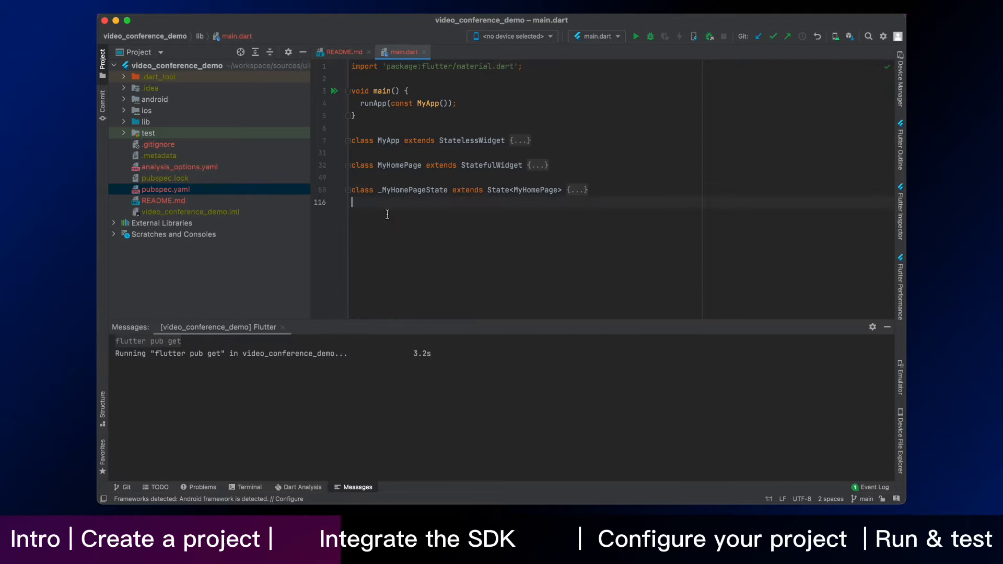
pyautogui.moveTo(596, 200); pyautogui.dragTo(402, 127)
pyautogui.press('BackSpace')
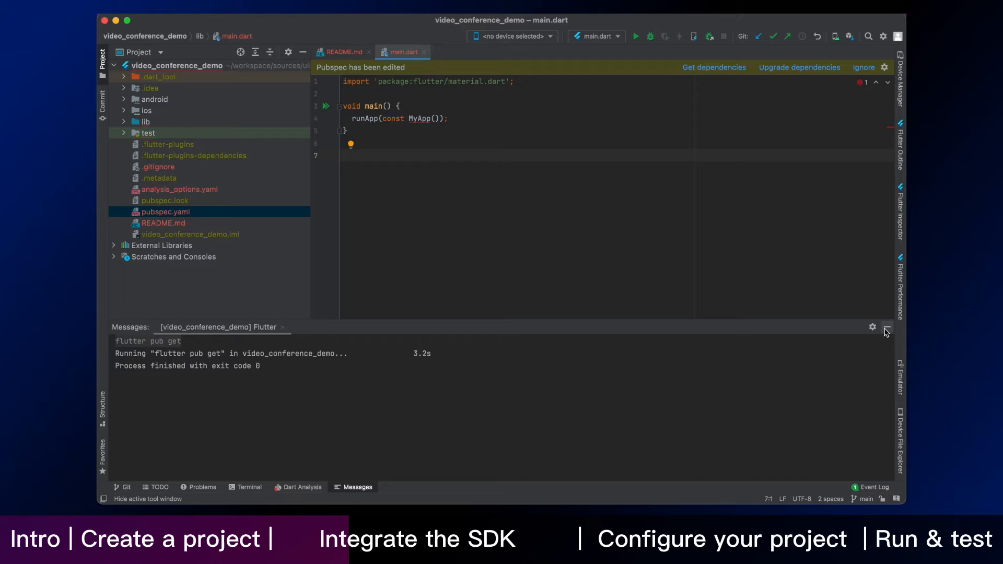
pyautogui.click(886, 326)
pyautogui.write('ncePage ex')
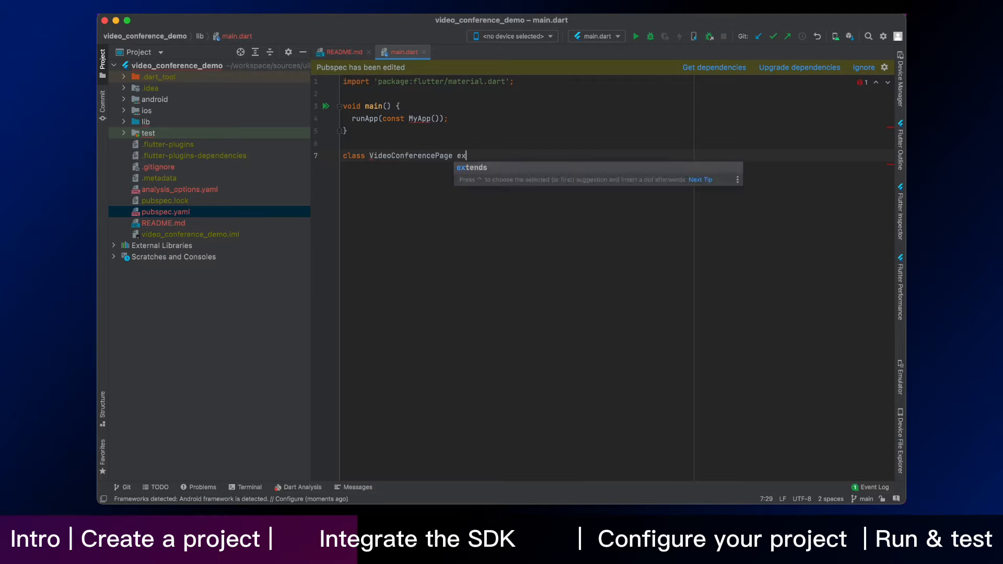
# - Define VideoConferencePage StatelessWidget whose build returns ZegoUIKitPrebuiltVideoConference, with the package imported
pyautogui.press('Tab')
pyautogui.write('StatelessWidget {')
pyautogui.press('Return')
pyautogui.hotkey('alt', 'Return')
pyautogui.press('Escape')
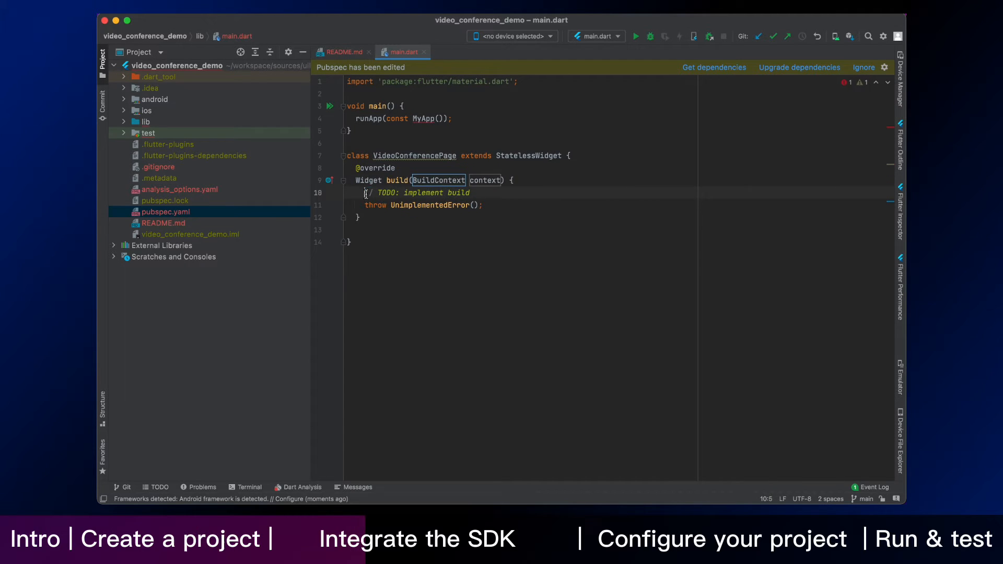
pyautogui.moveTo(494, 205); pyautogui.dragTo(364, 193)
pyautogui.write('returnZego')
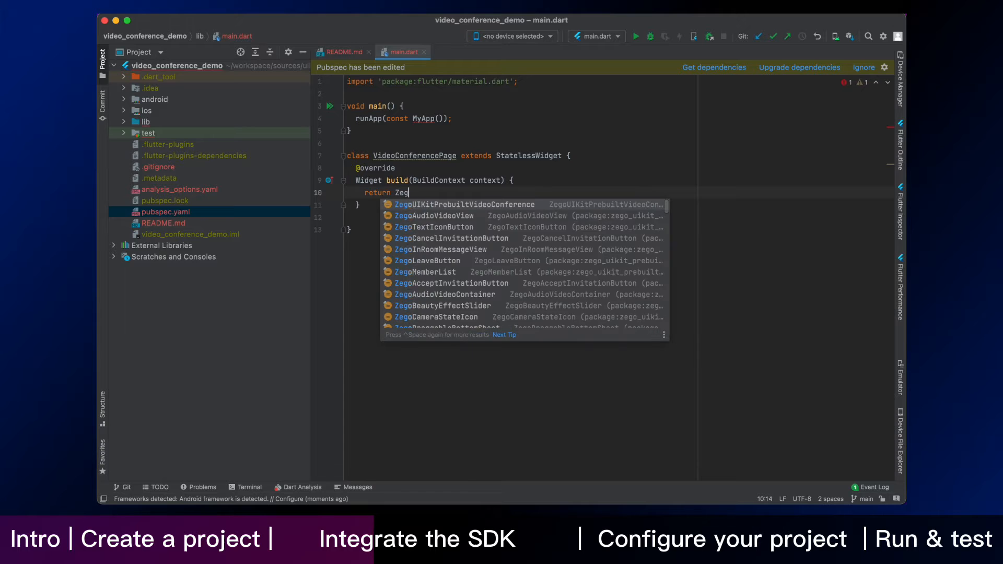
pyautogui.write('UIKit')
pyautogui.press('Return')
pyautogui.hotkey('ctrl', 'alt', 'l')
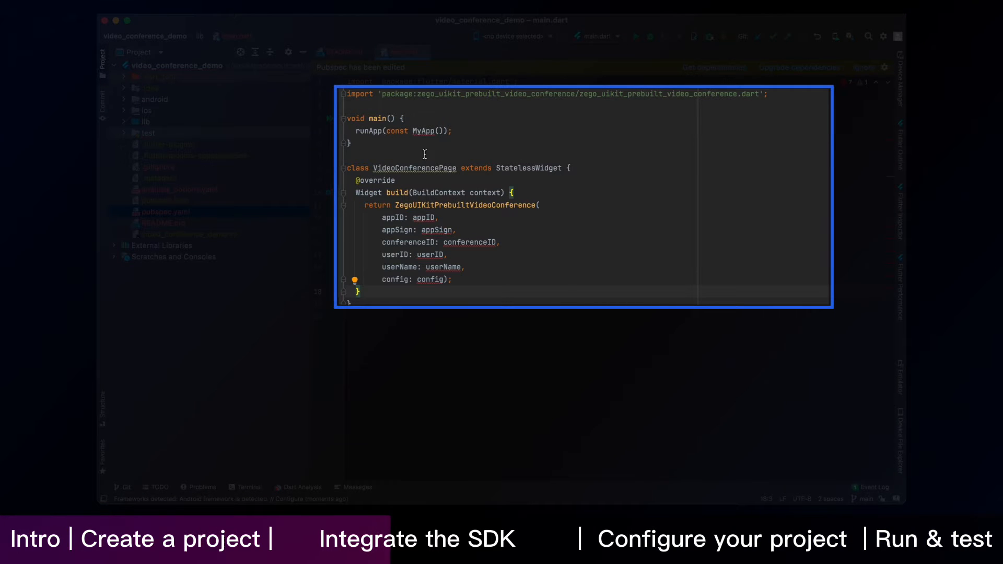
# - Replace the appID and appSign values with yourAppID and yourAppSign placeholders
pyautogui.doubleClick(425, 217)
pyautogui.write('yourApp')
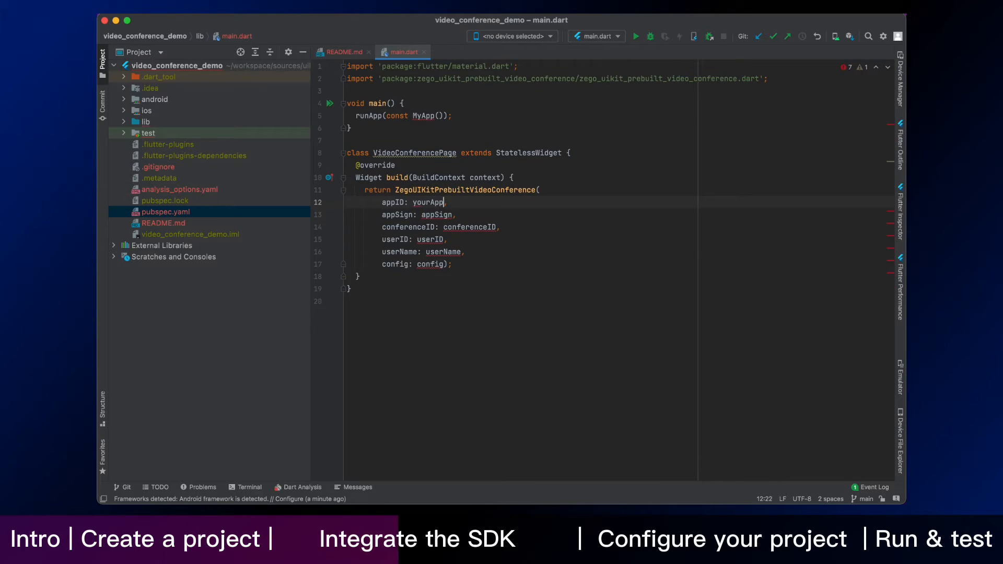
pyautogui.write('ID')
pyautogui.doubleClick(433, 214)
pyautogui.write('yourAppSi')
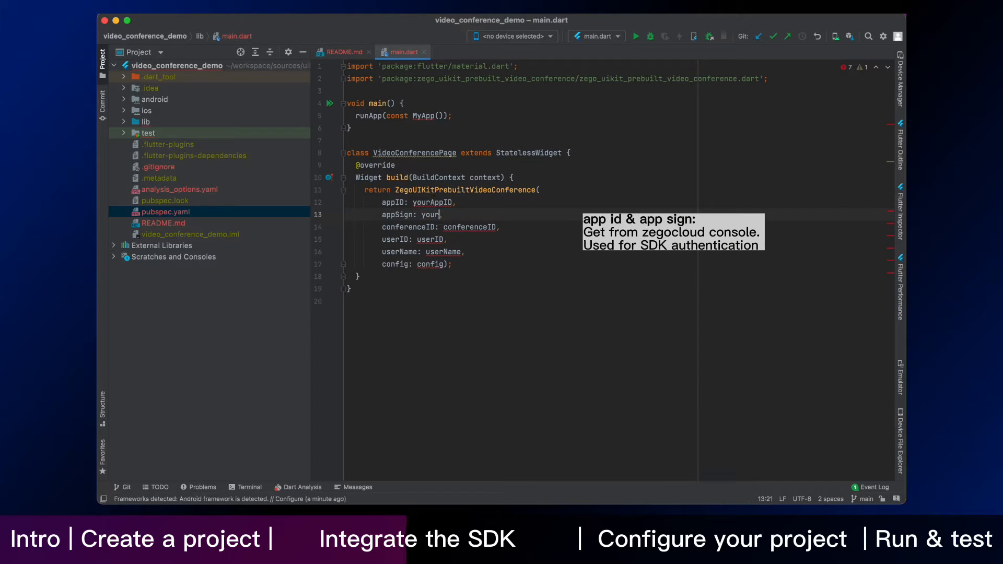
pyautogui.write('gn')
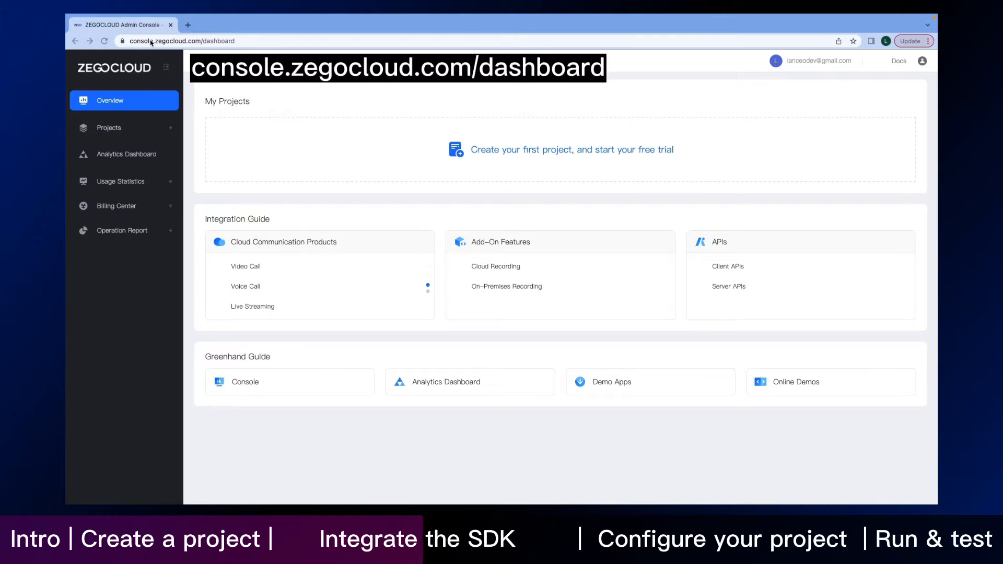
# - Create the ZEGOCLOUD_DEMO project in the Admin Console and view its AppID details
pyautogui.click(471, 151)
pyautogui.write('ZEGOCLOUD_DEMO')
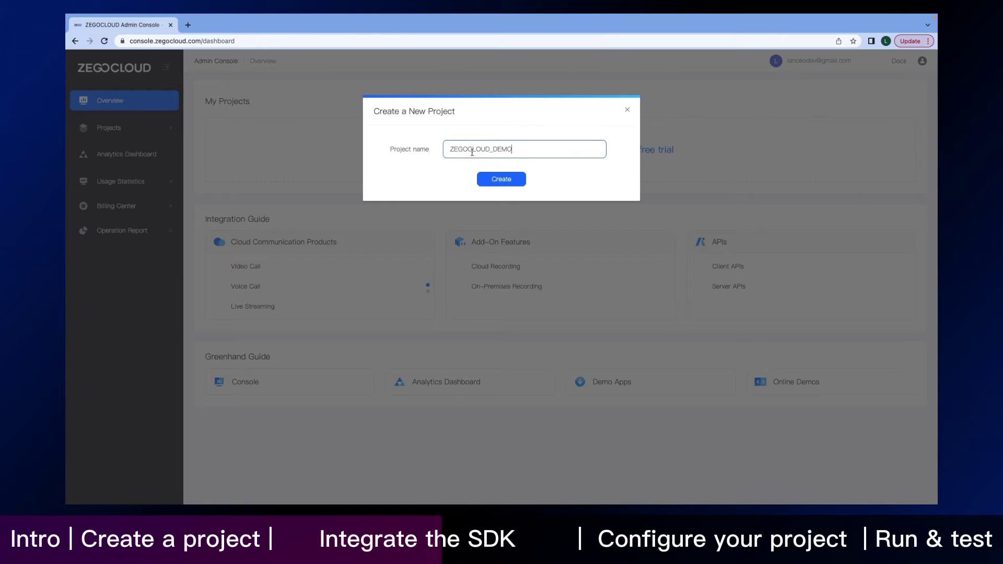
pyautogui.click(501, 179)
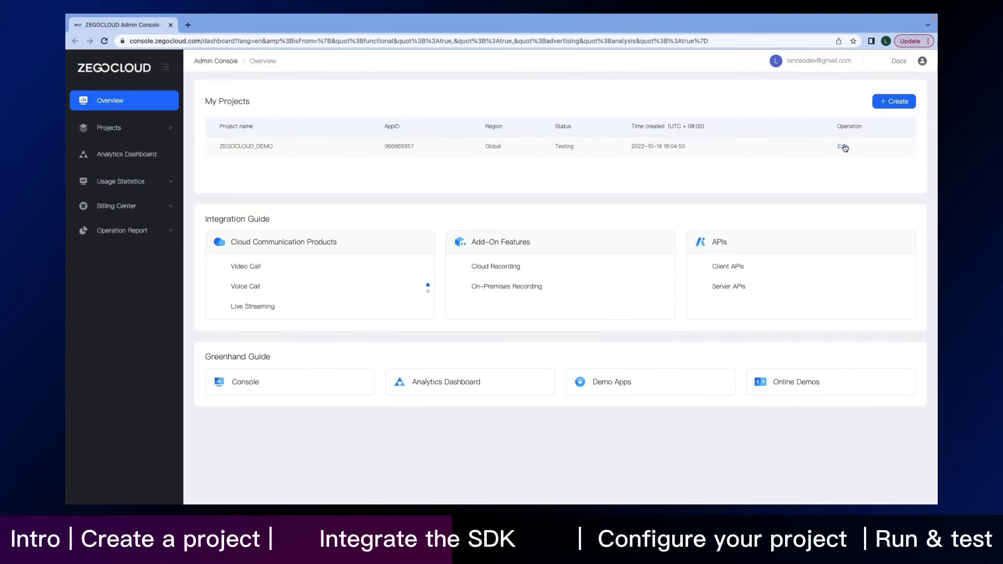
pyautogui.click(844, 148)
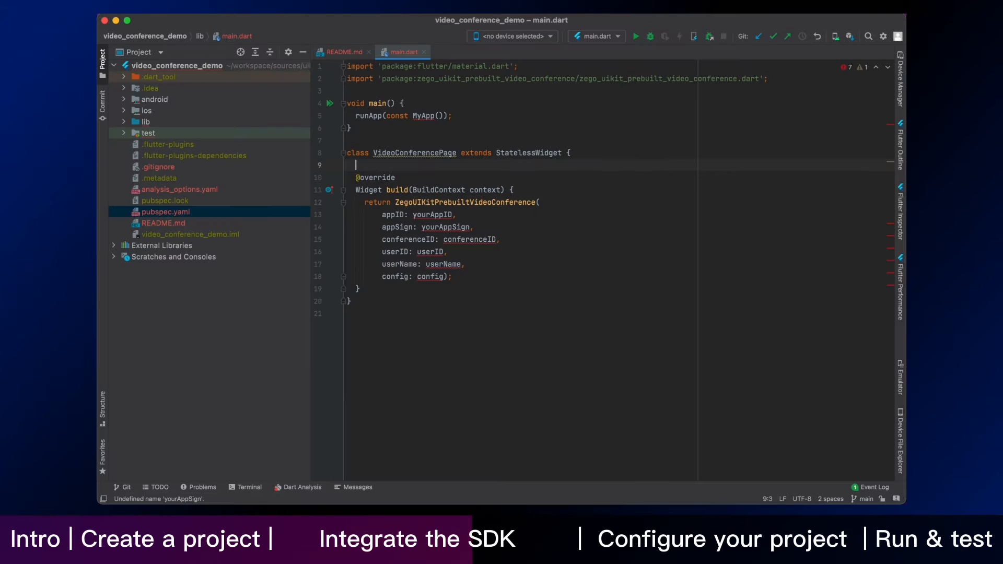
pyautogui.write('final St')
pyautogui.write('ring conferenceID')
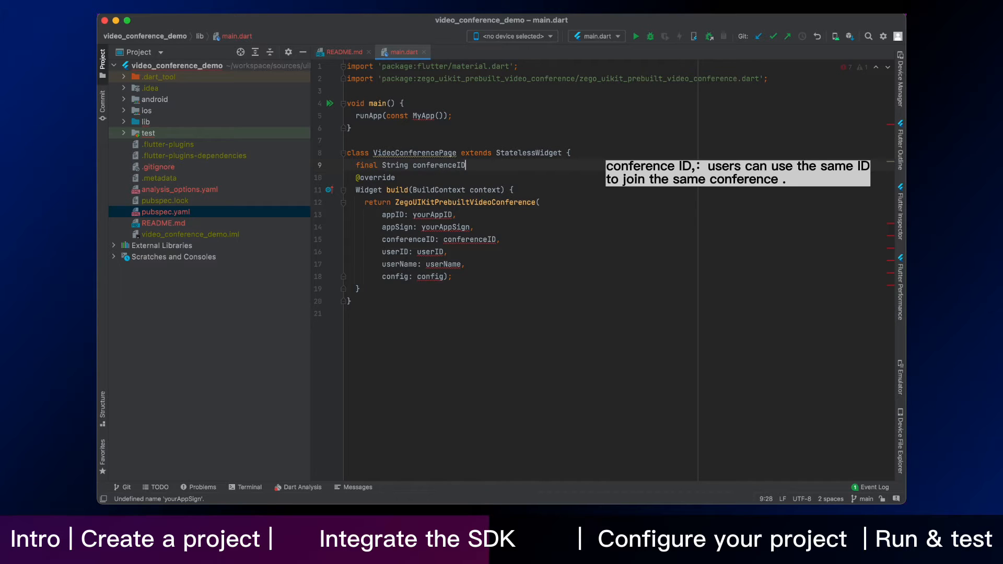
pyautogui.write(';')
# - Require a conferenceID constructor parameter and declare a Random-based localUserID above the class
pyautogui.press('Return')
pyautogui.hotkey('ctrl', 'space')
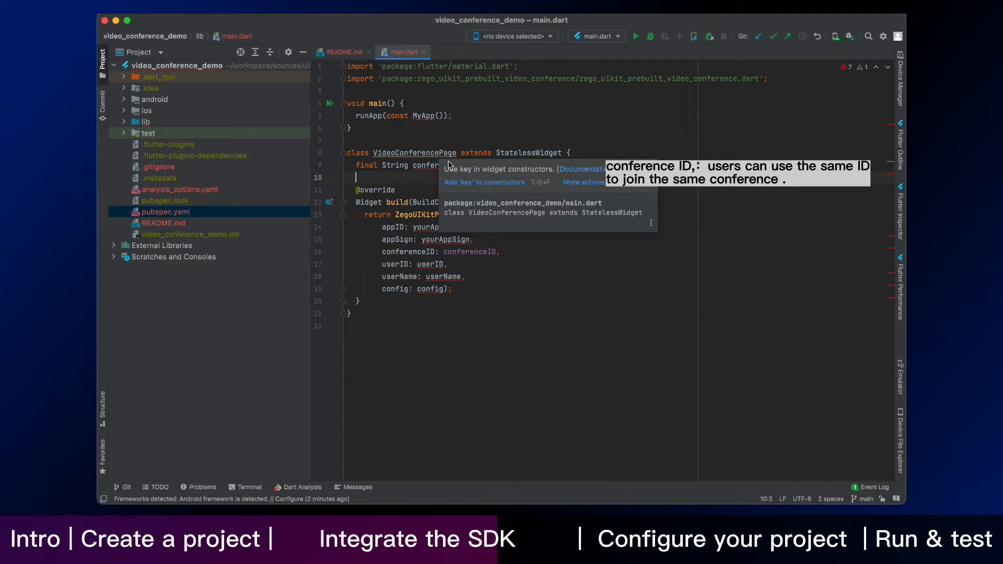
pyautogui.press('Return')
pyautogui.write('required ')
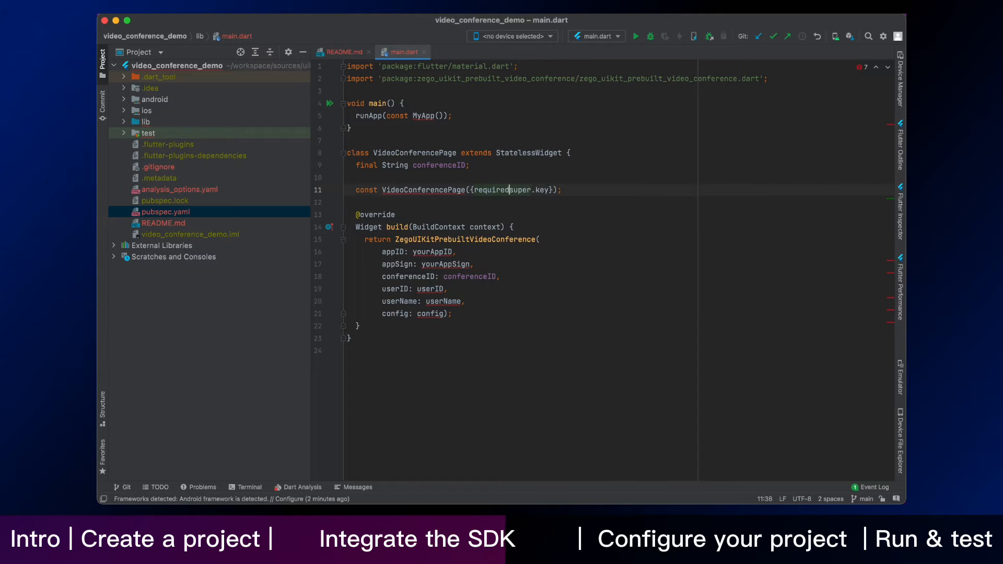
pyautogui.write('this.')
pyautogui.press('Return')
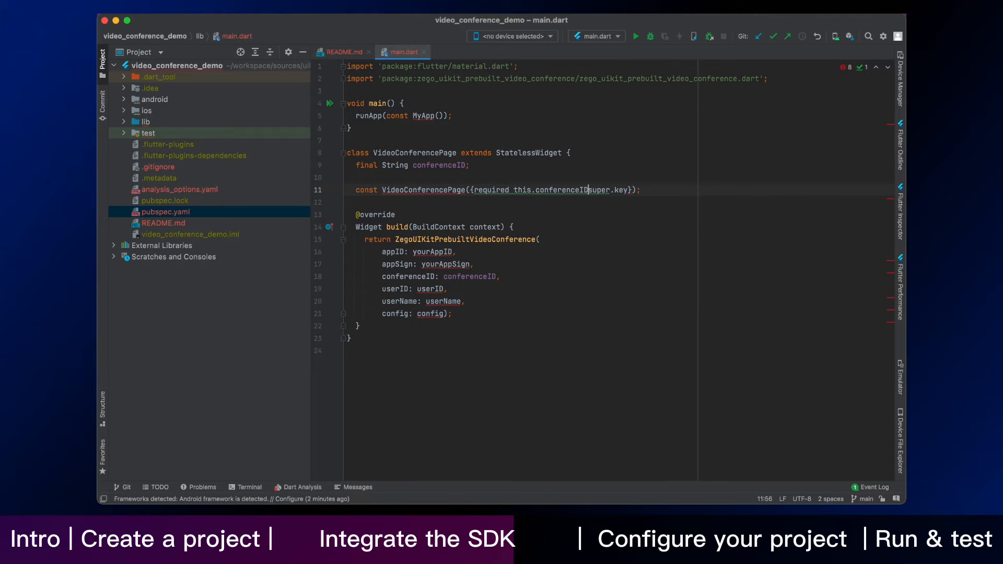
pyautogui.write(',')
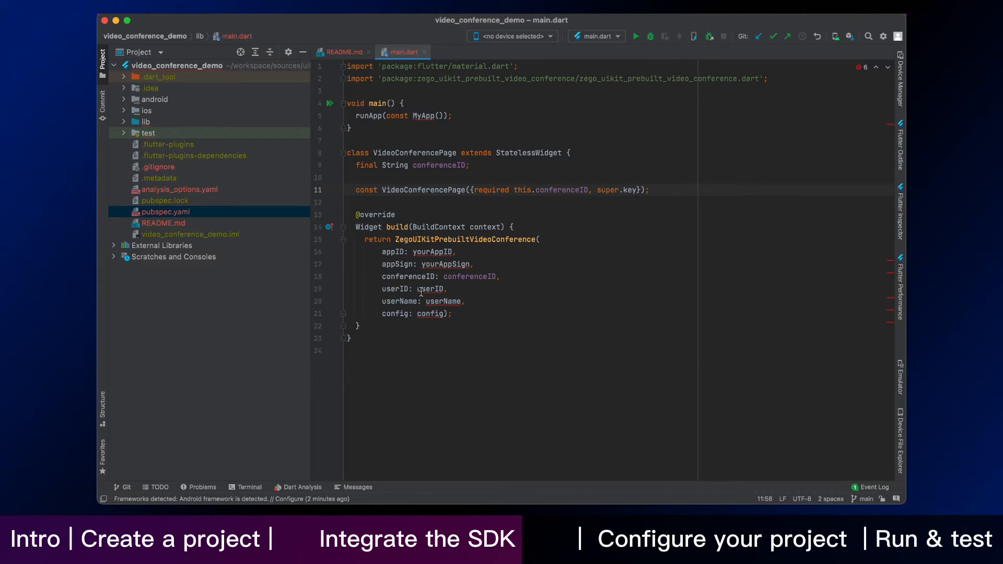
pyautogui.click(349, 140)
pyautogui.press('Return')
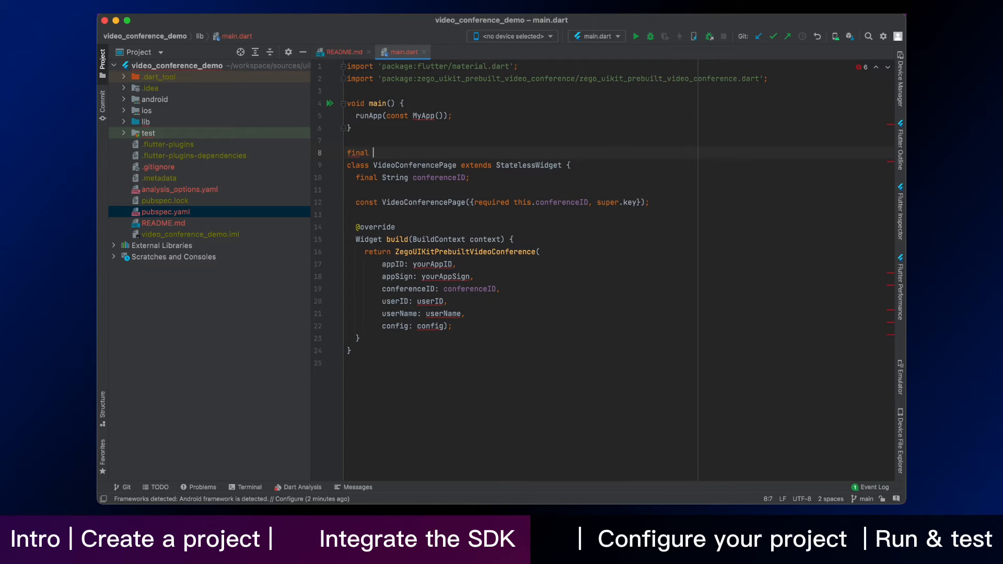
pyautogui.write('final localUserID = Ran')
pyautogui.press('Return')
pyautogui.write('().nextInt(1000).toString();')
# - Set userID and userName from localUserID, pass ZegoUIKitPrebuiltVideoConferenceConfig(), and add the MyApp and HomePage classes
pyautogui.doubleClick(429, 300)
pyautogui.write('localUserID')
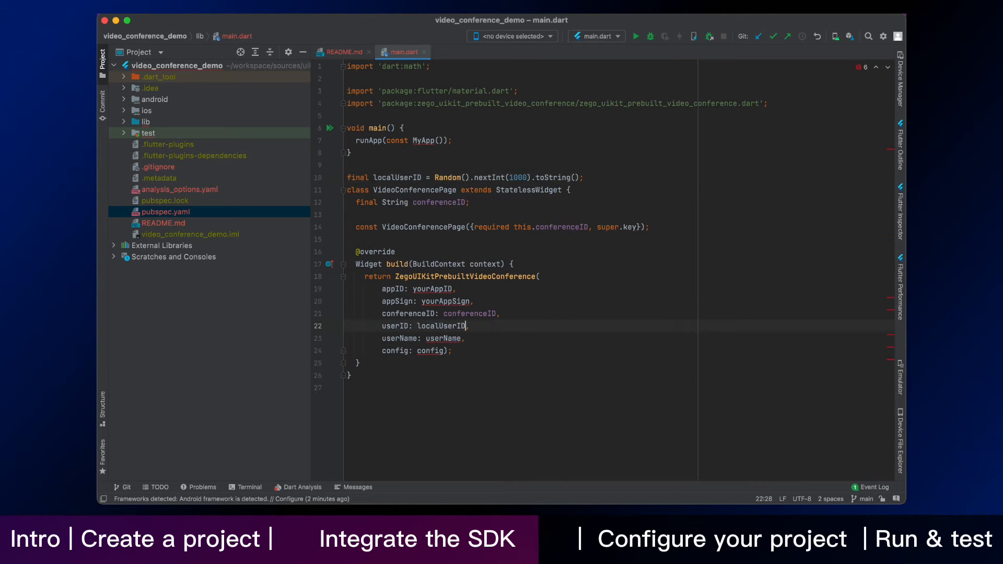
pyautogui.doubleClick(443, 337)
pyautogui.write("'")
pyautogui.write('$loca')
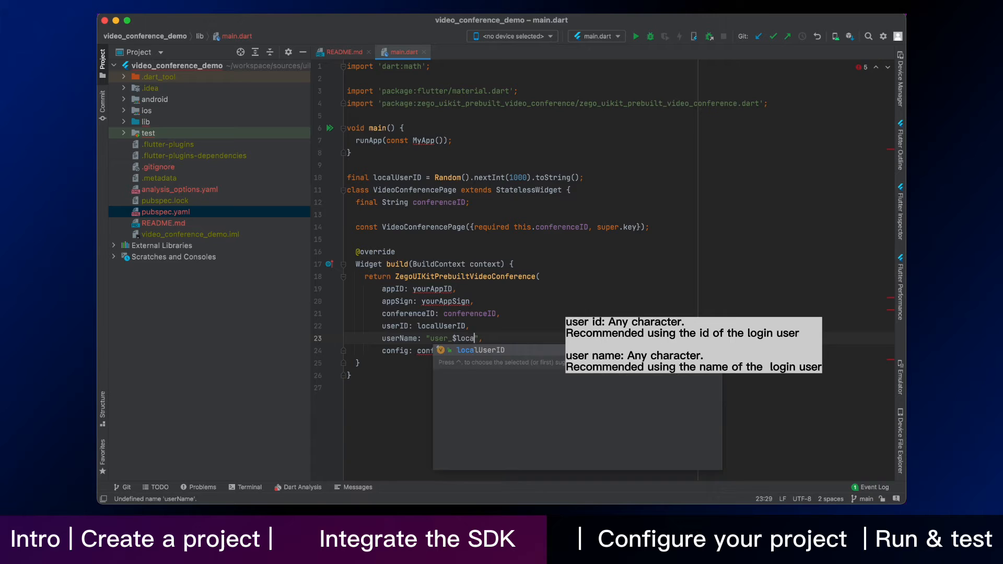
pyautogui.press('Return')
pyautogui.doubleClick(429, 350)
pyautogui.write('Zego')
pyautogui.press('Return')
pyautogui.write('());')
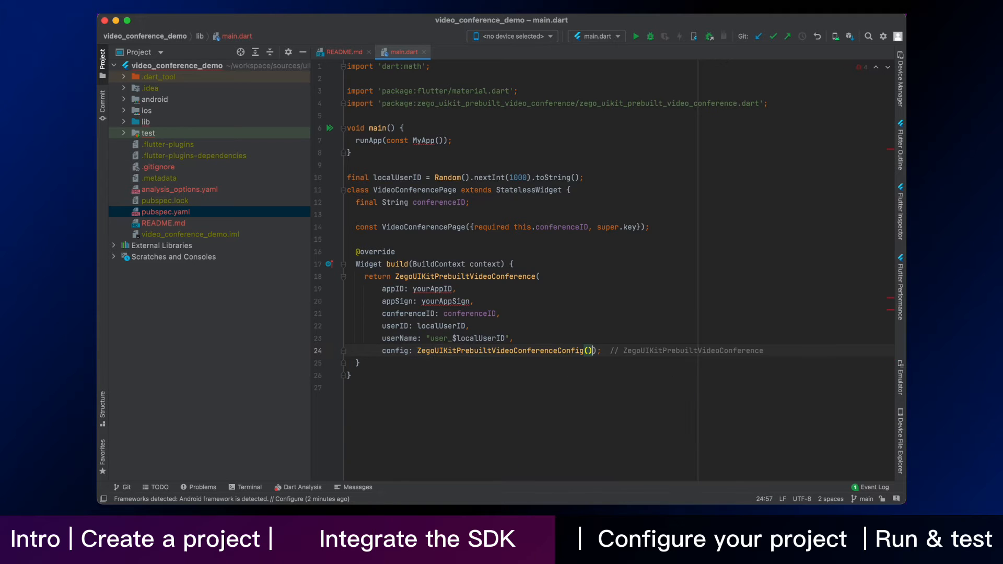
pyautogui.press('Return')
pyautogui.moveTo(348, 177); pyautogui.dragTo(361, 363)
# - Paste and reformat the join-by-ID home page code in main.dart, then select the android folder
pyautogui.hotkey('ctrl', 'v')
pyautogui.scroll(-10, 501, 274)
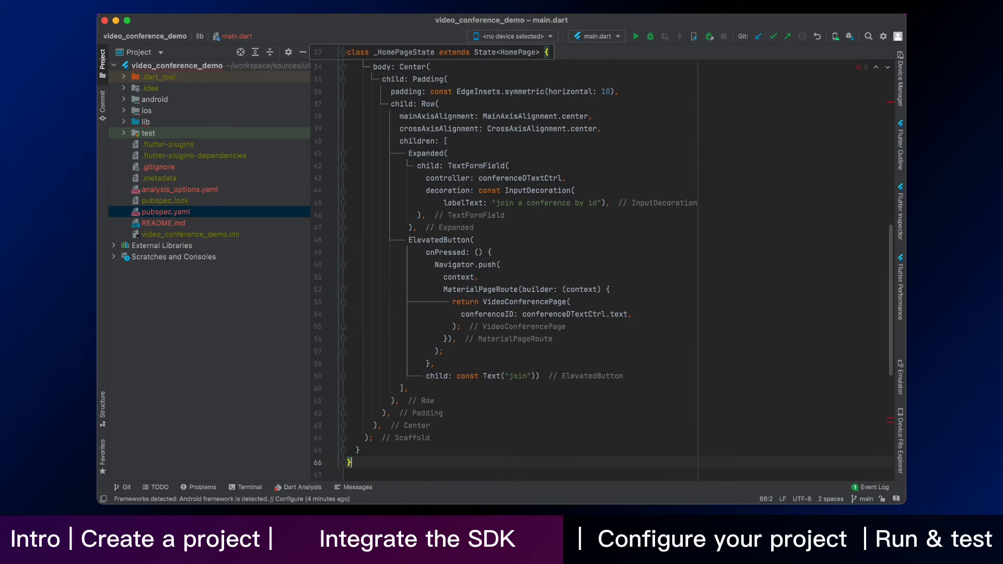
pyautogui.press('alt+super+l')
pyautogui.scroll(-5, 441, 214)
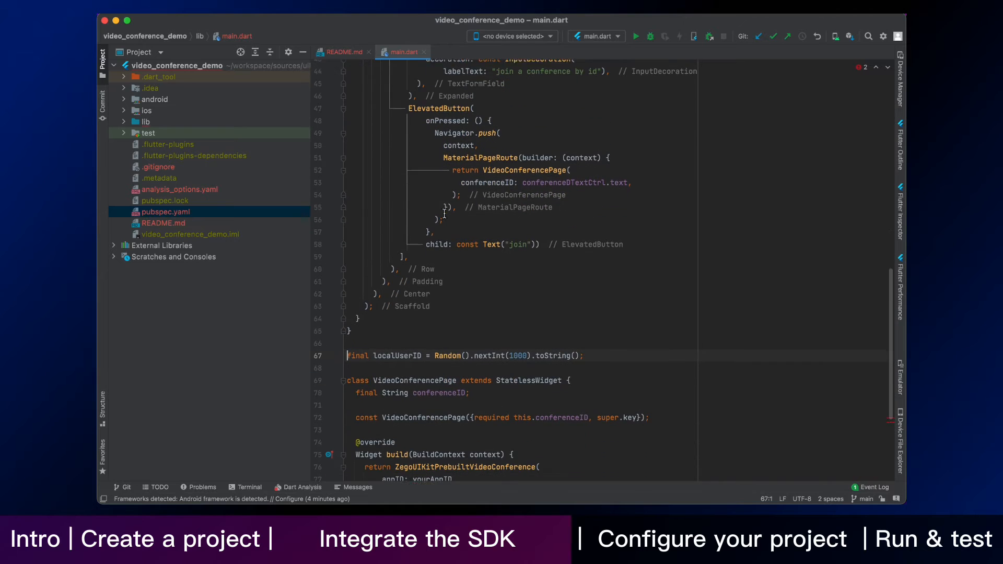
pyautogui.click(418, 371)
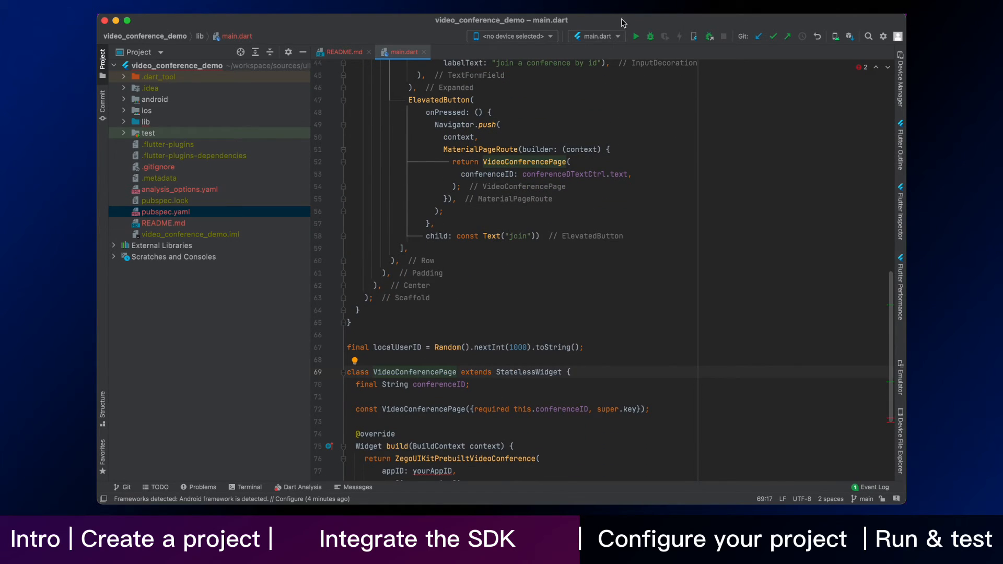
pyautogui.click(199, 101)
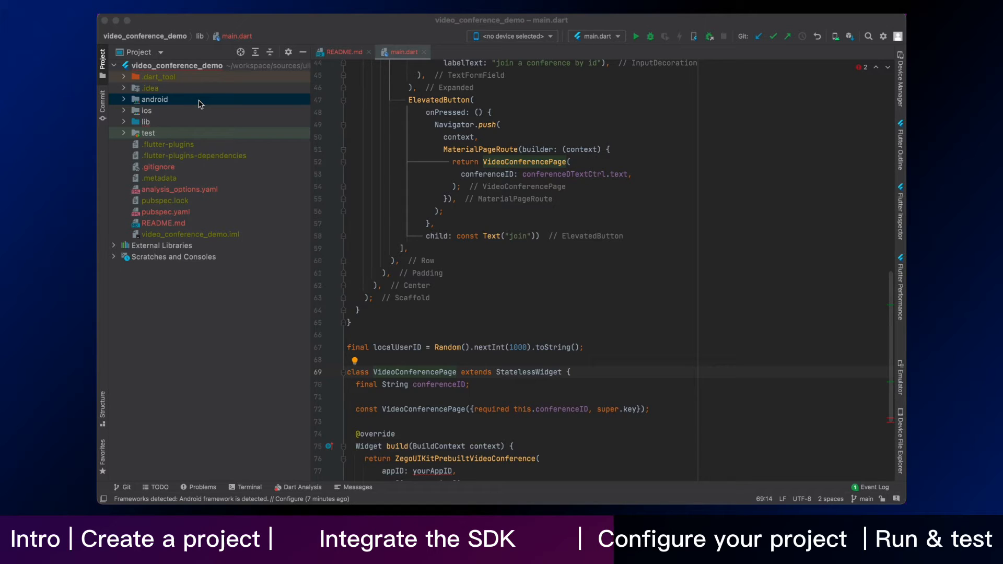
# - Add the camera, audio, network, Bluetooth, storage, phone-state and wake-lock uses-permission entries to AndroidManifest.xml
pyautogui.doubleClick(199, 102)
pyautogui.click(196, 112)
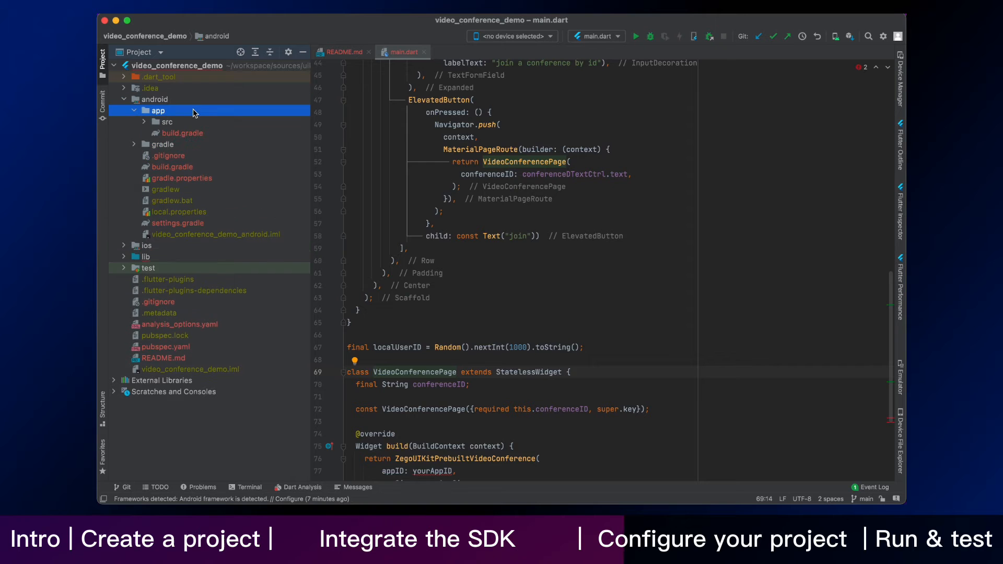
pyautogui.doubleClick(197, 111)
pyautogui.click(197, 145)
pyautogui.doubleClick(196, 146)
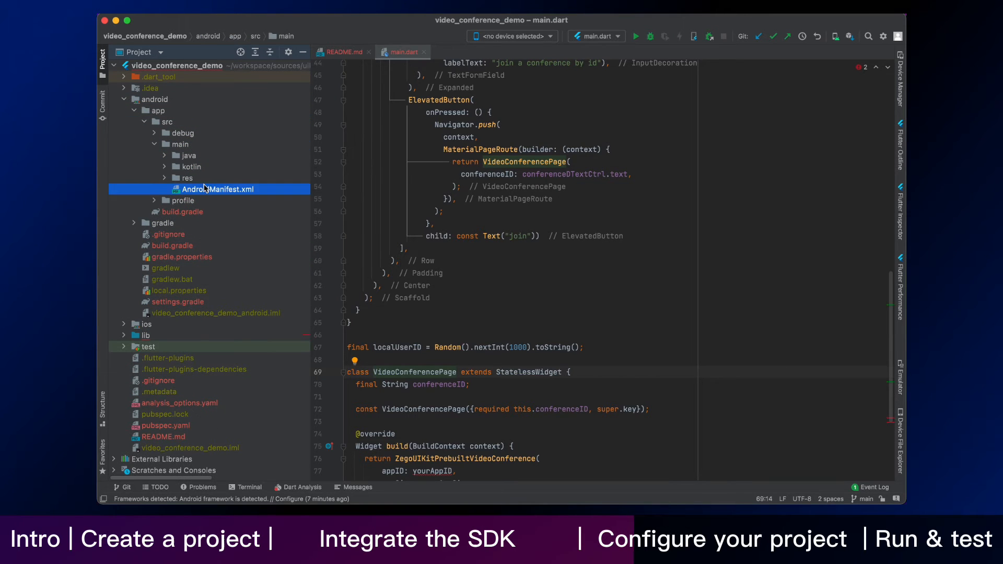
pyautogui.doubleClick(215, 190)
pyautogui.press('Return')
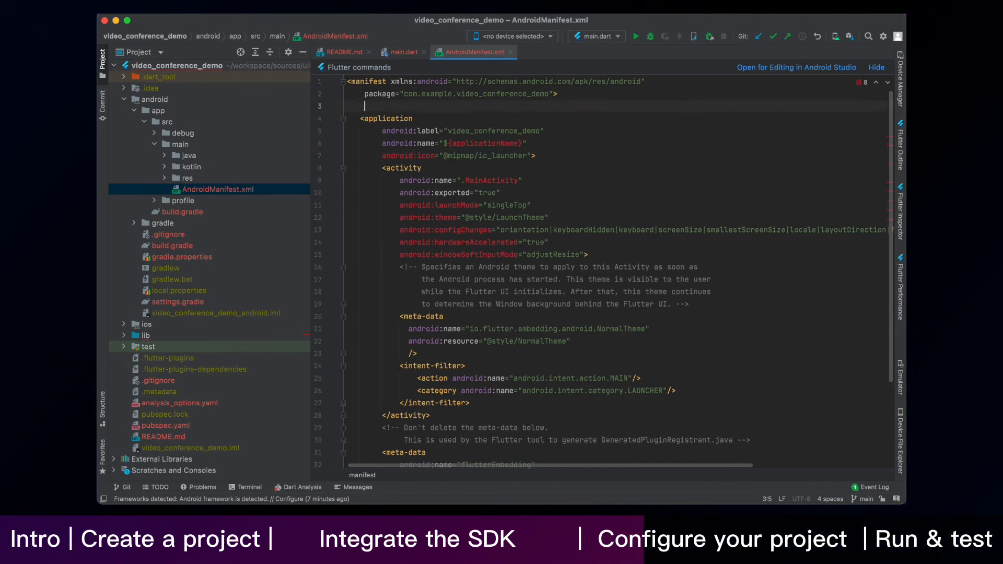
pyautogui.write('<uses-permission android:name="android.permission.ACCESS_WIFI_STATE" />     <uses-permission android:name="android.permission.RECORD_AUDIO" />     <uses-permission android:name="android.permission.INTERNET" />     <uses-permission android:name="android.permission.ACCESS_NETWORK_STATE" />     <uses-permission android:name="android.permission.CAMERA" />     <uses-permission android:name="android.permission.BLUETOOTH" />     <uses-permission android:name="android.permission.MODIFY_AUDIO_SETTINGS" />     <uses-permission android:name="android.permission.WRITE_EXTERNAL_STORAGE" />     <uses-permission android:name="android.permission.READ_PHONE_STATE" />     <uses-permission android:name="android.permission.WAKE_LOCK" />')
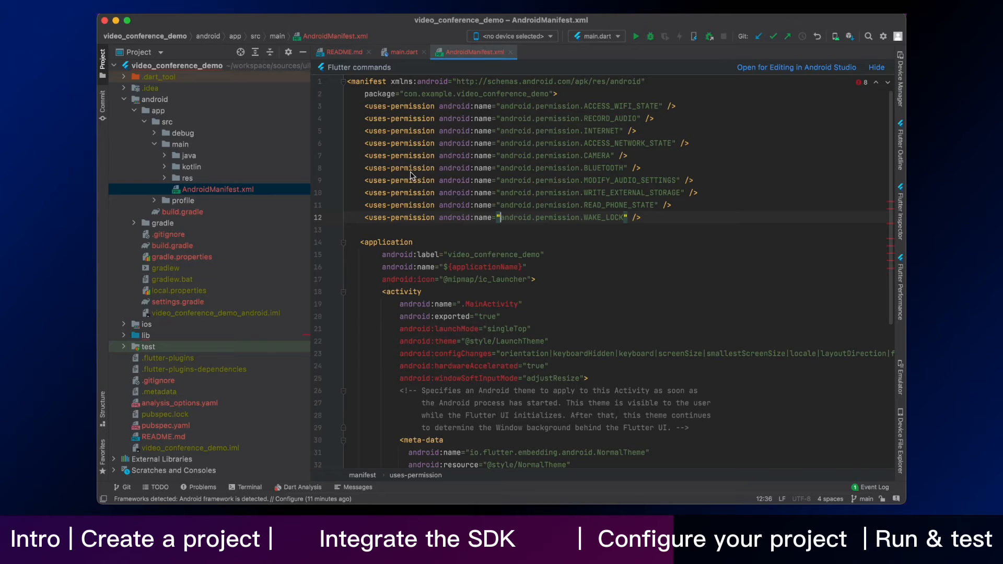
# - Create proguard-rules.pro in android/app with a -keep class **.zego.** rule
pyautogui.press('super+w')
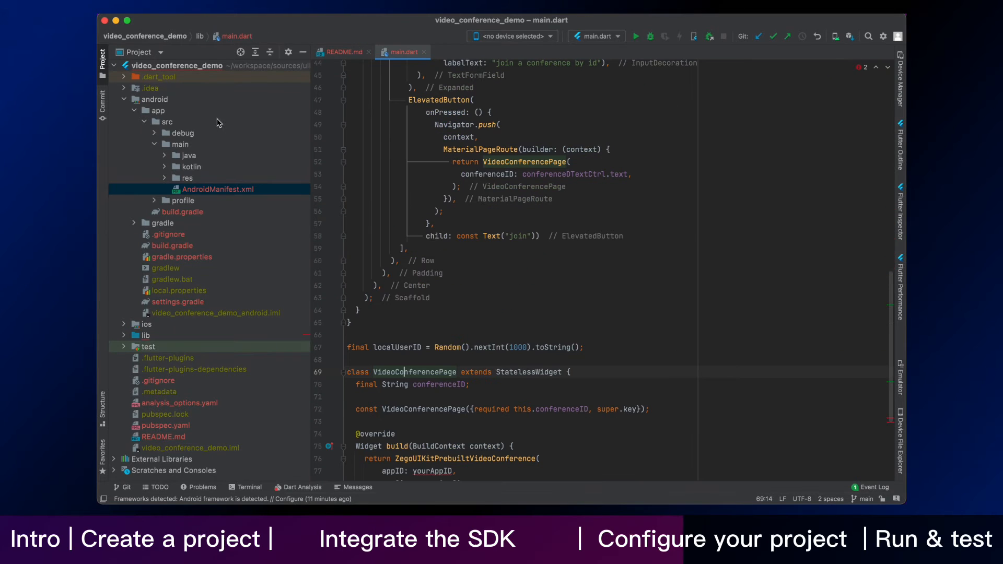
pyautogui.doubleClick(212, 123)
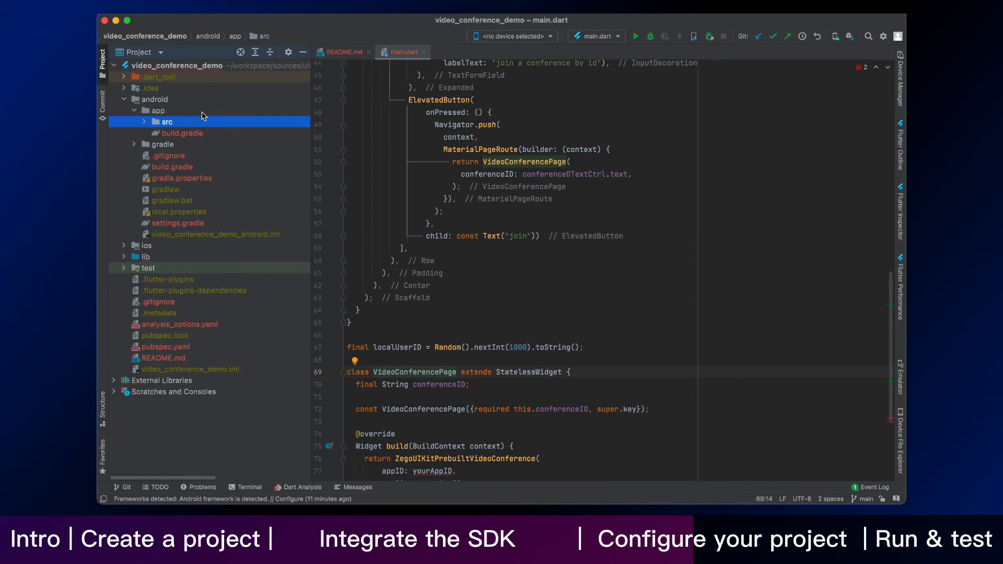
pyautogui.click(201, 113)
pyautogui.rightClick(201, 112)
pyautogui.click(435, 166)
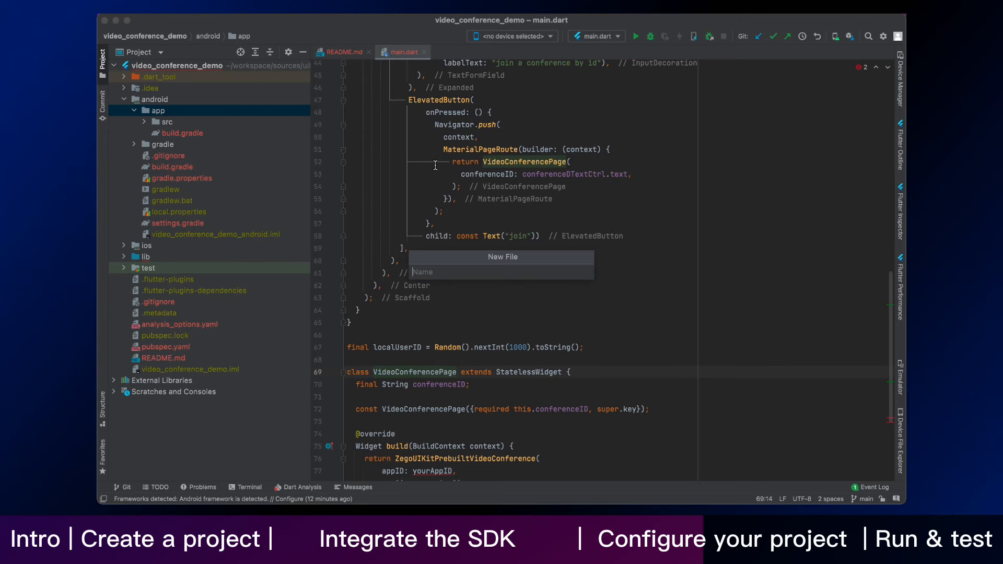
pyautogui.write('proguard-rules.pro')
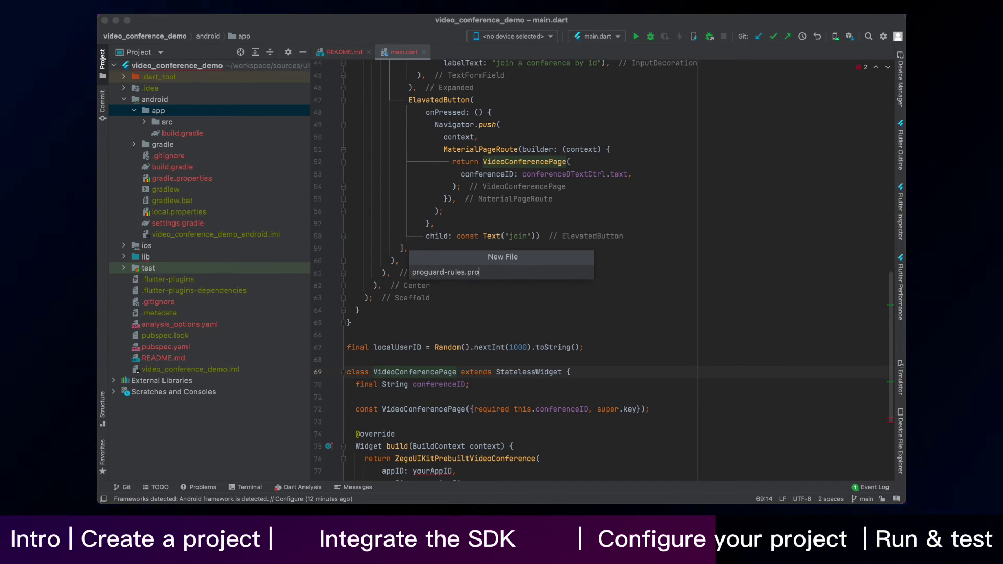
pyautogui.press('Return')
pyautogui.write('-keep class **.zego.** { *; }')
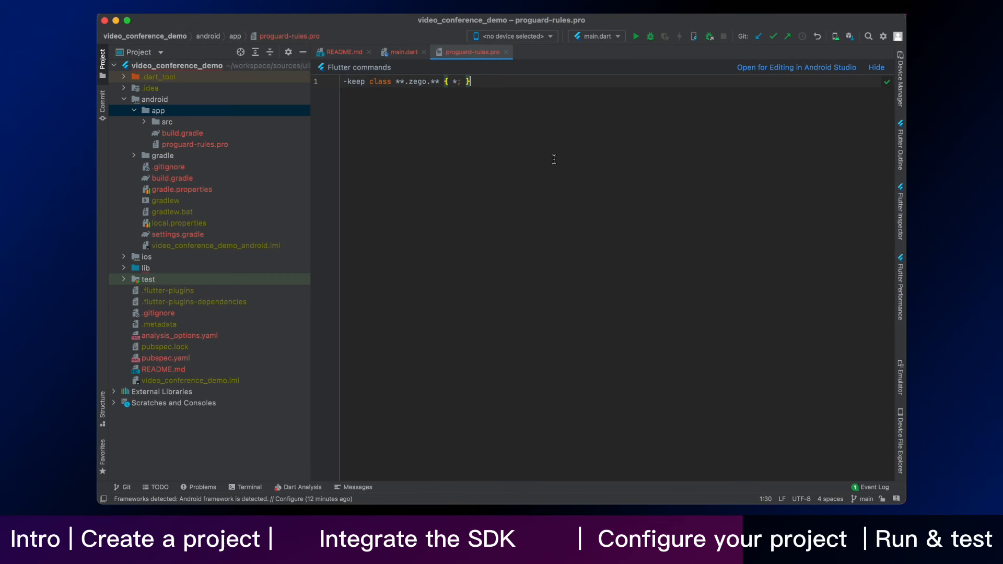
# - In app/build.gradle set compileSdkVersion 33 and add proguardFiles with proguard-rules.pro to the release build
pyautogui.doubleClick(181, 133)
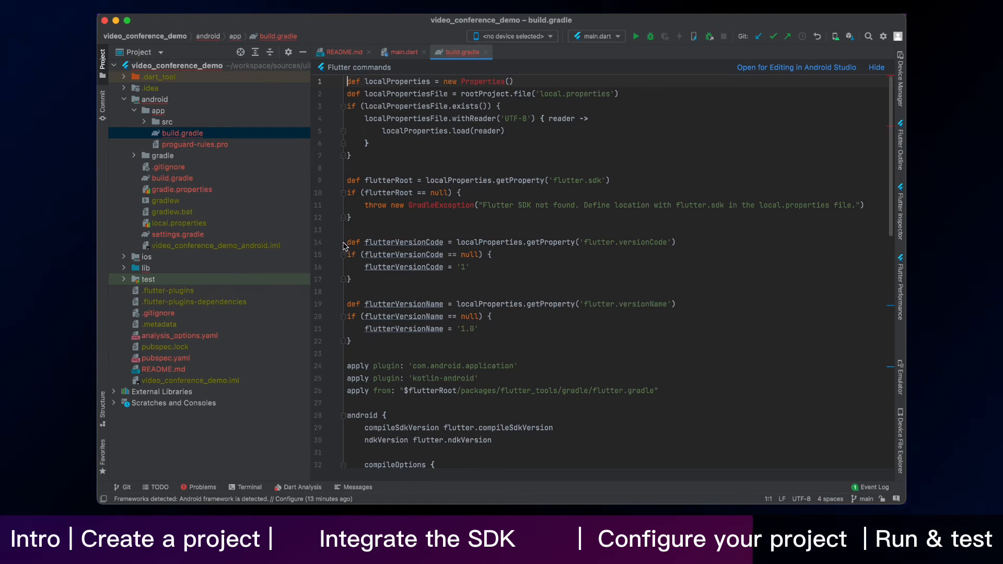
pyautogui.scroll(-5, 446, 316)
pyautogui.doubleClick(498, 313)
pyautogui.write('33')
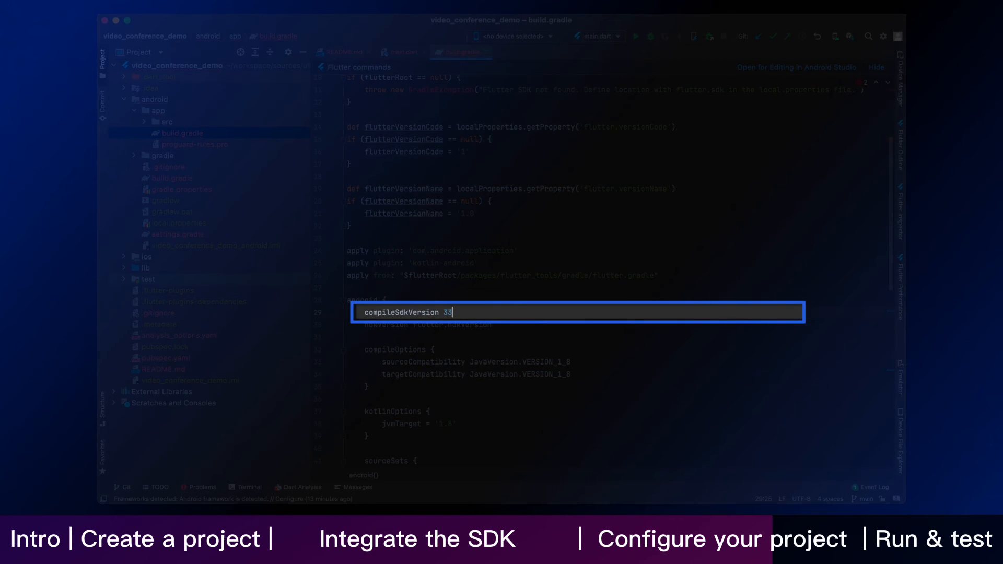
pyautogui.scroll(-5, 578, 315)
pyautogui.scroll(-5, 578, 315)
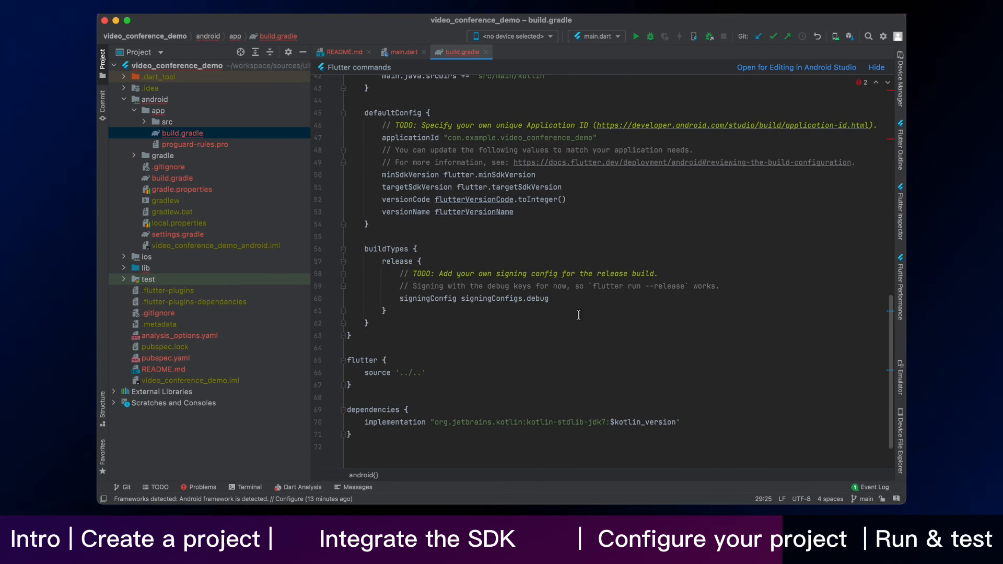
pyautogui.click(562, 298)
pyautogui.press('Return')
pyautogui.press('Return')
pyautogui.write("proguardFiles getDefaultProguardFile('proguard-android.txt'), 'proguard-rules.pro'")
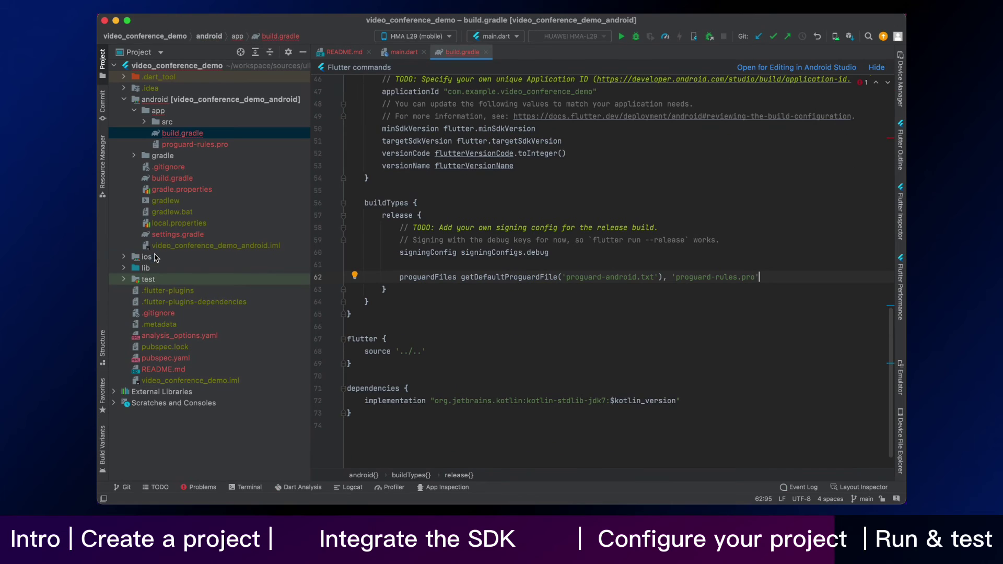
# - Add NSCameraUsageDescription and NSMicrophoneUsageDescription to ios/Runner/Info.plist and run the app
pyautogui.doubleClick(147, 256)
pyautogui.doubleClick(164, 279)
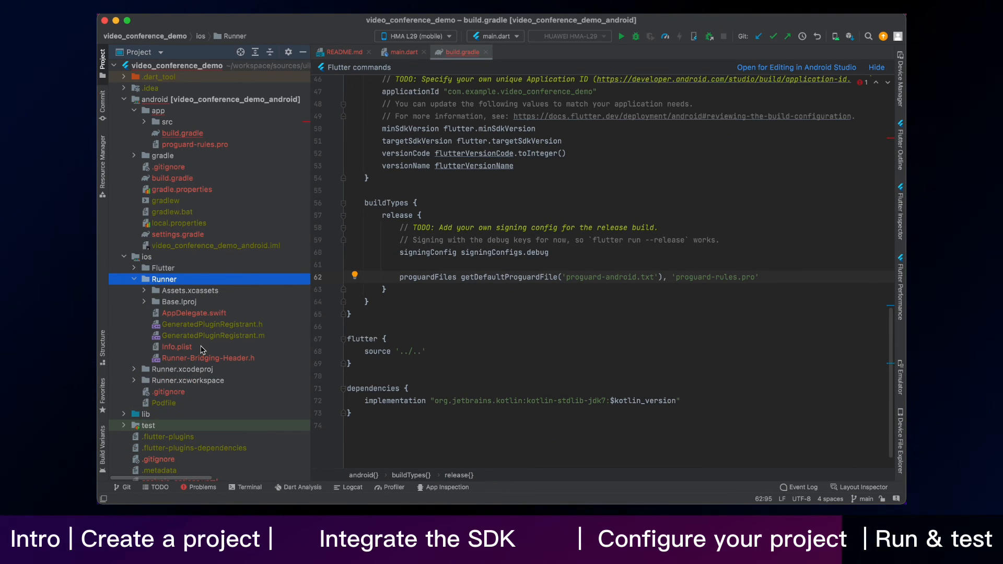
pyautogui.doubleClick(178, 347)
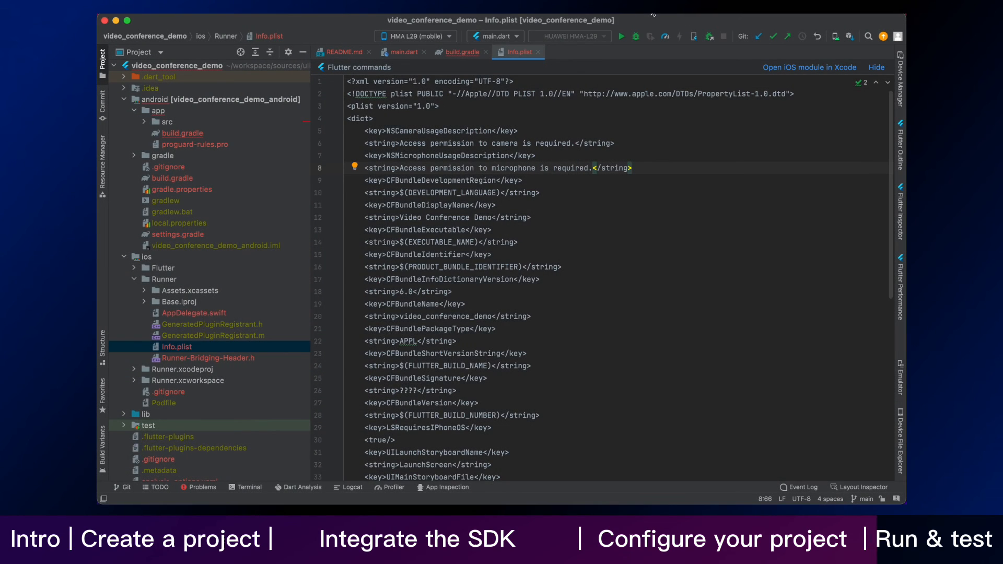
pyautogui.click(622, 36)
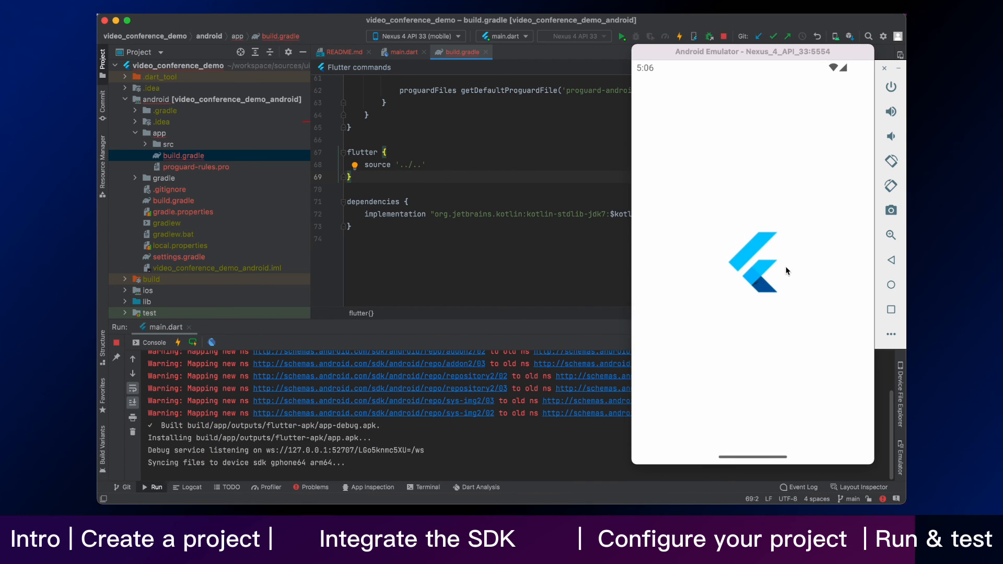
# - Join the conference, grant camera permission, and briefly check the member list
pyautogui.click(845, 255)
pyautogui.click(792, 262)
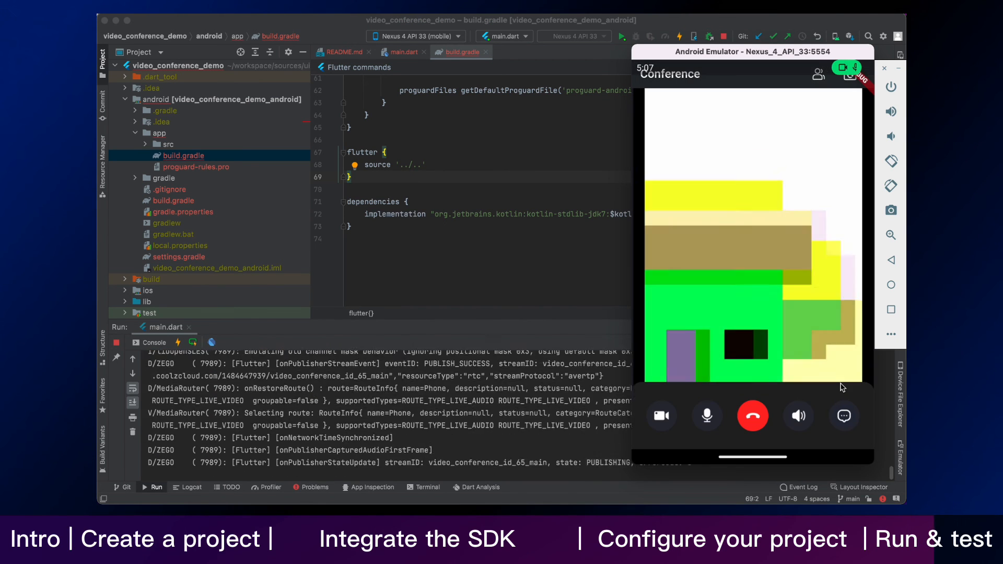
pyautogui.click(848, 417)
pyautogui.click(818, 74)
pyautogui.click(752, 235)
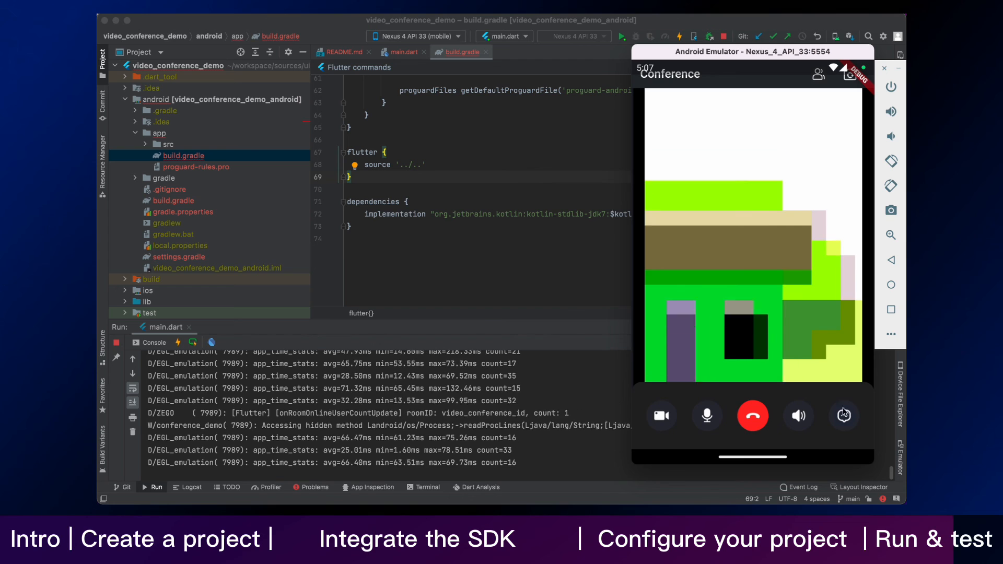
# - Send the chat message "Hi i am Zego" to the room and return to the video view
pyautogui.click(842, 415)
pyautogui.click(741, 430)
pyautogui.write('Hi i am Zego')
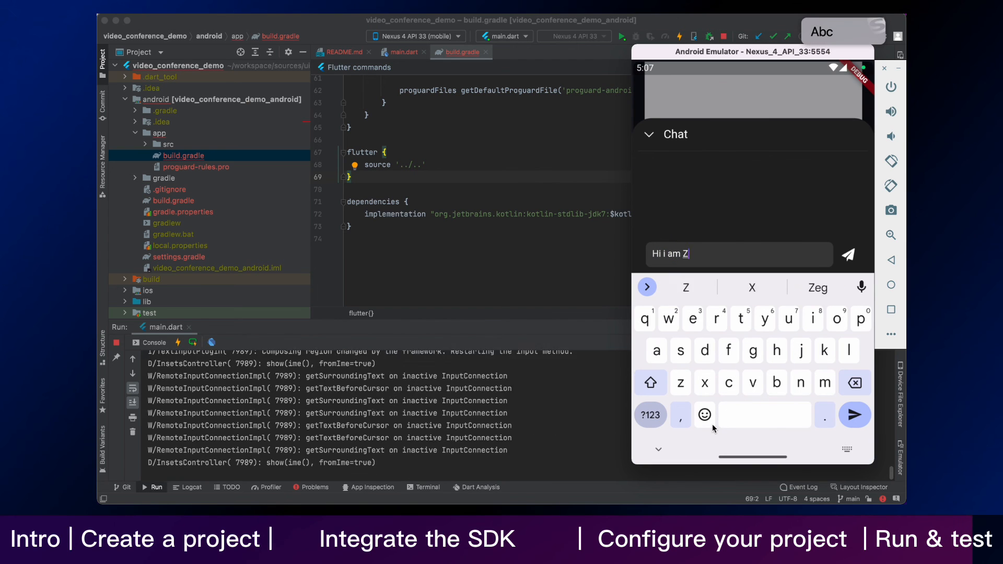
pyautogui.click(849, 254)
pyautogui.click(752, 94)
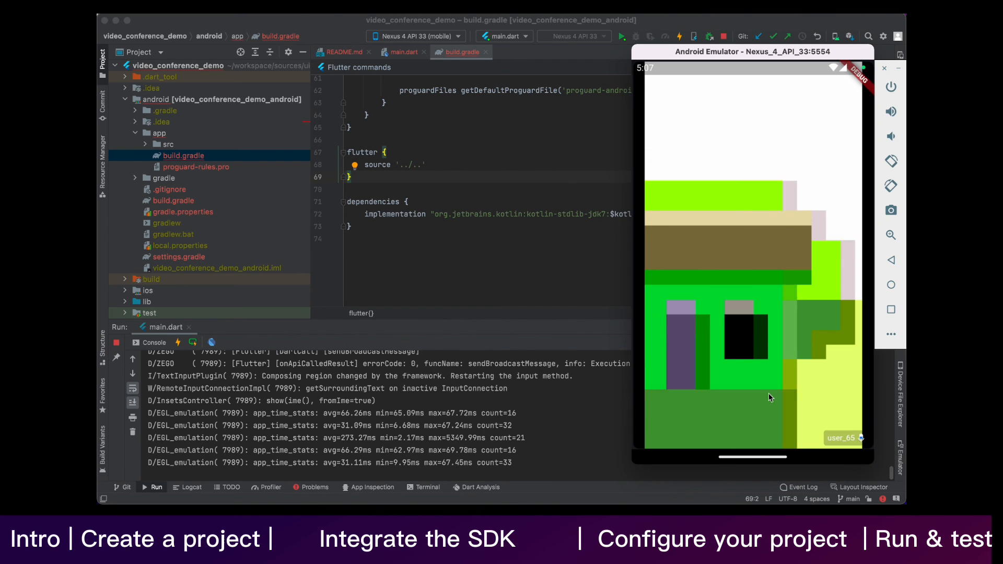